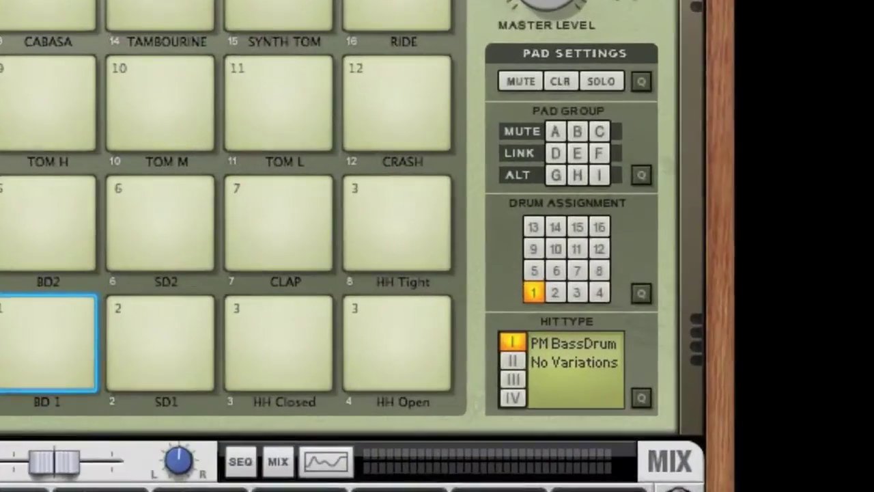
Audition Kong's bass drum on pad 1 several times, plus the snare drum on pad 2.
scroll(190, 236, "down", 3)
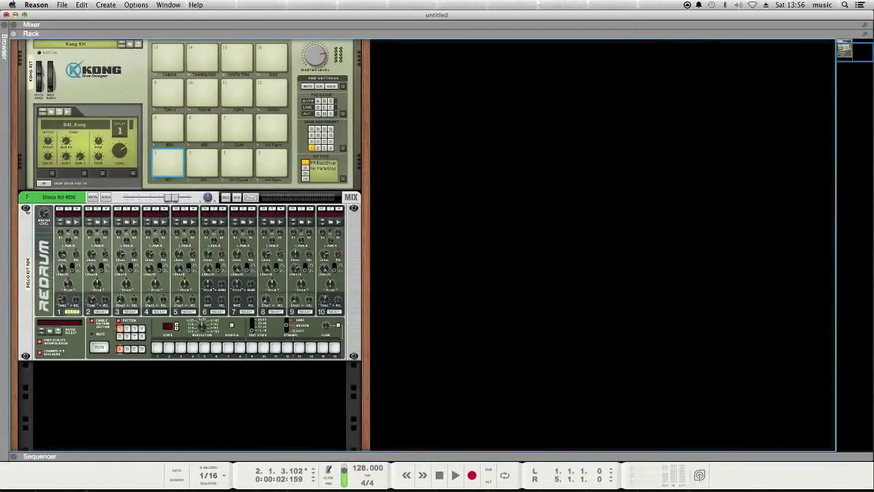
scroll(190, 244, "up", 3)
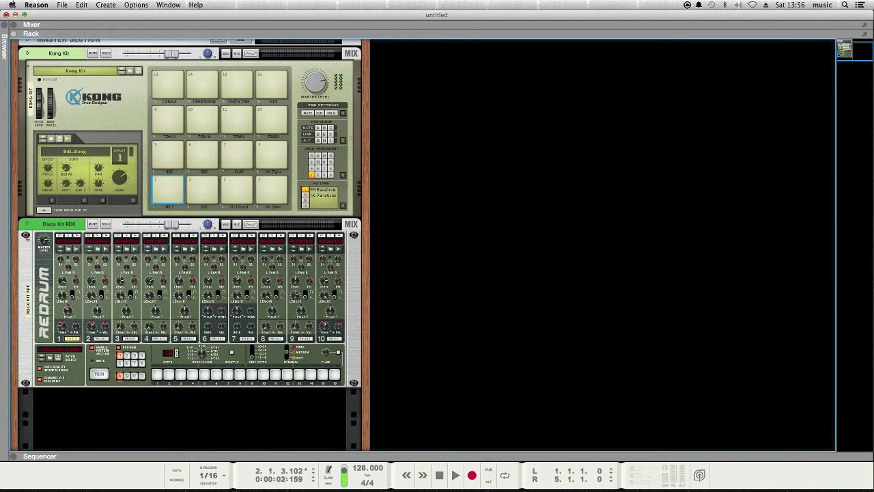
mouse_move(207, 225)
left_click(167, 190)
left_click(168, 190)
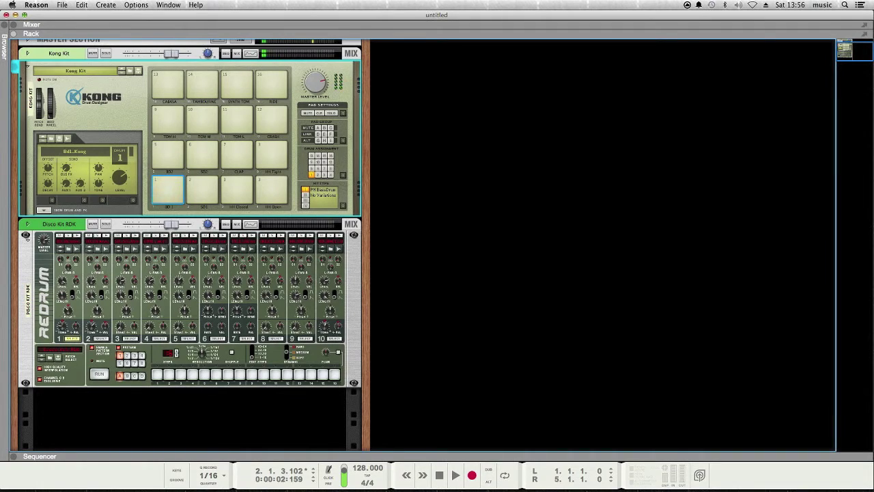
left_click(167, 189)
left_click(167, 190)
left_click(168, 189)
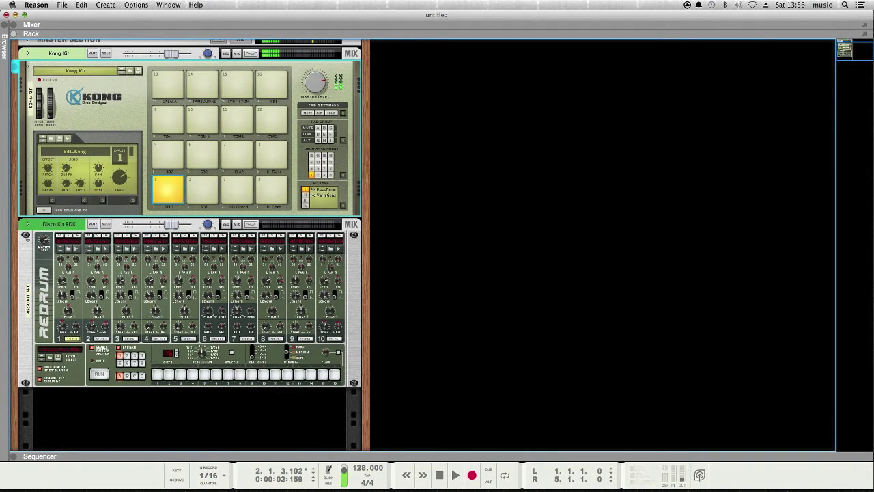
left_click(167, 190)
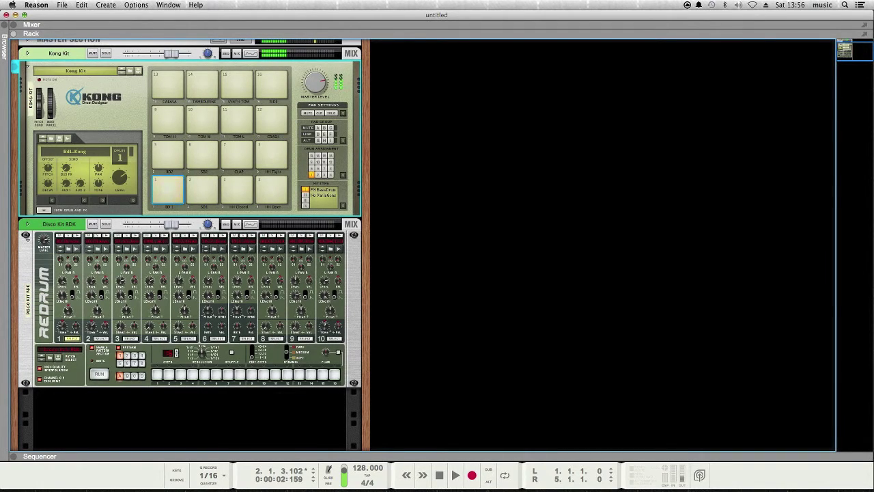
left_click(167, 189)
left_click(203, 189)
left_click(202, 189)
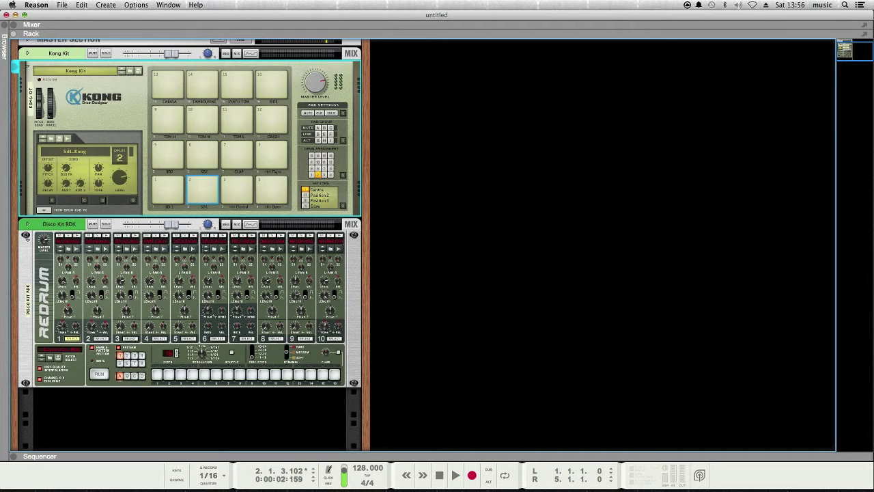
Examine the drum and FX modules behind Kong's pads 2 and 1, and hide that section again.
left_click(43, 210)
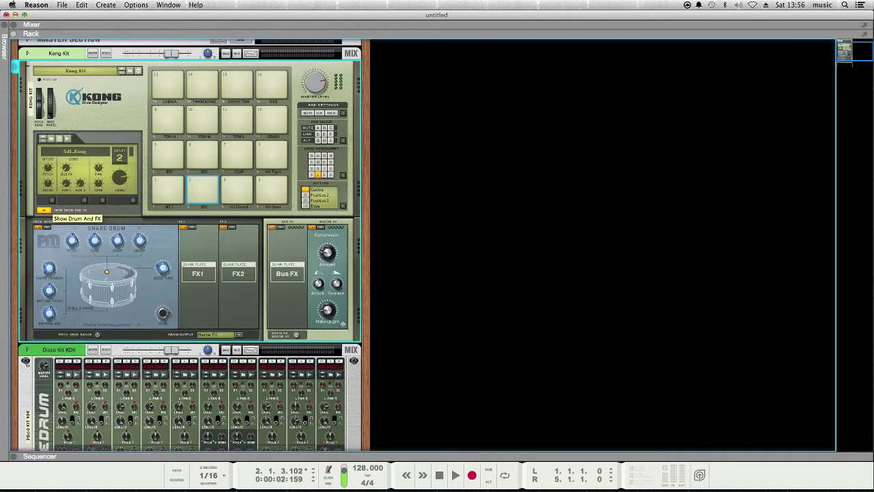
left_click(167, 189)
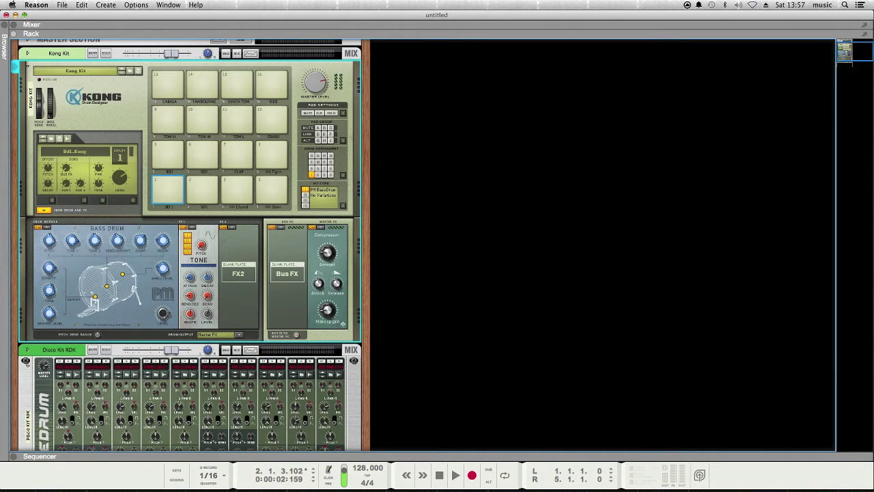
left_click(44, 210)
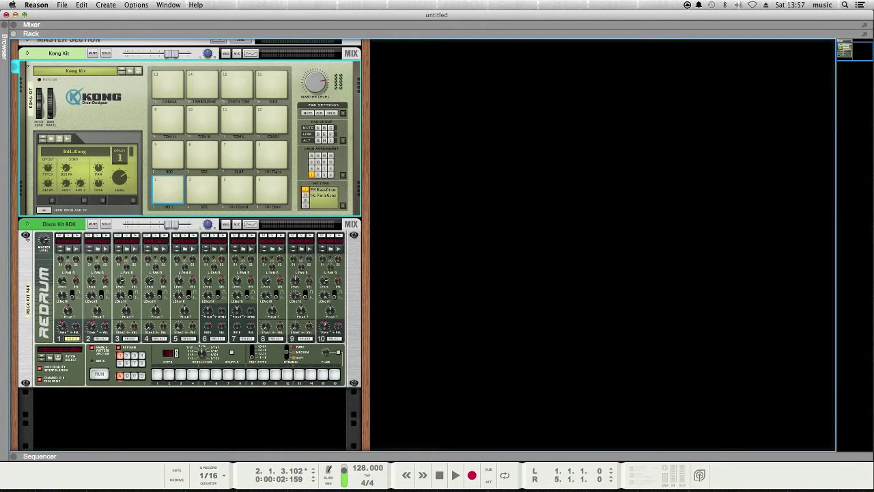
Audition sounds on the Redrum and run its pattern with drum 1 on steps 1 and 9.
left_click(43, 300)
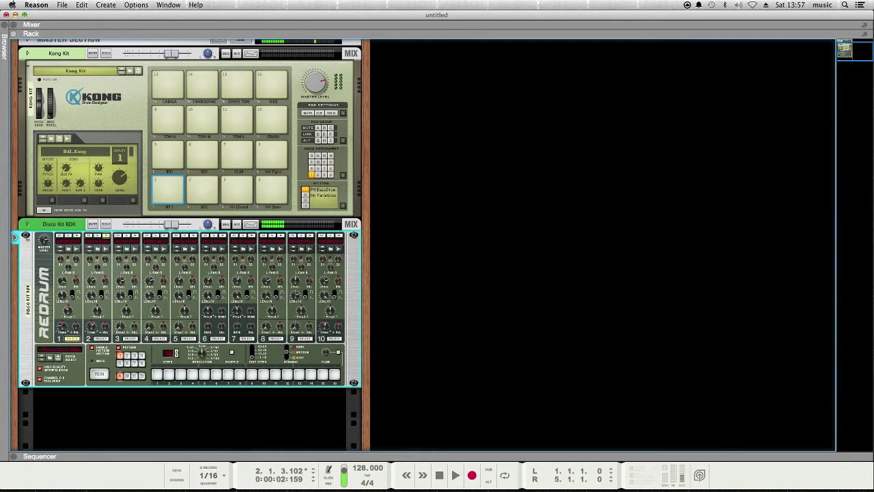
left_click(164, 236)
left_click(99, 373)
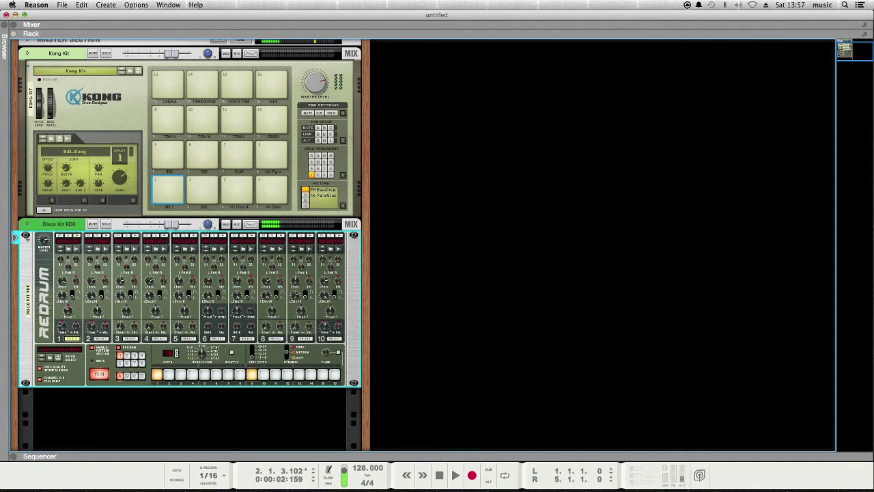
Program Redrum's drum 2 on steps 5 and 13 of the pattern.
left_click(101, 338)
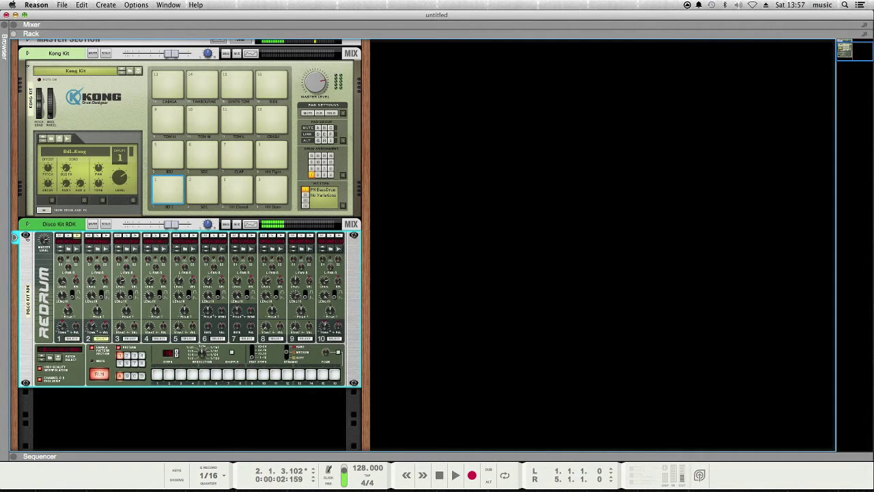
left_click(204, 373)
left_click(299, 374)
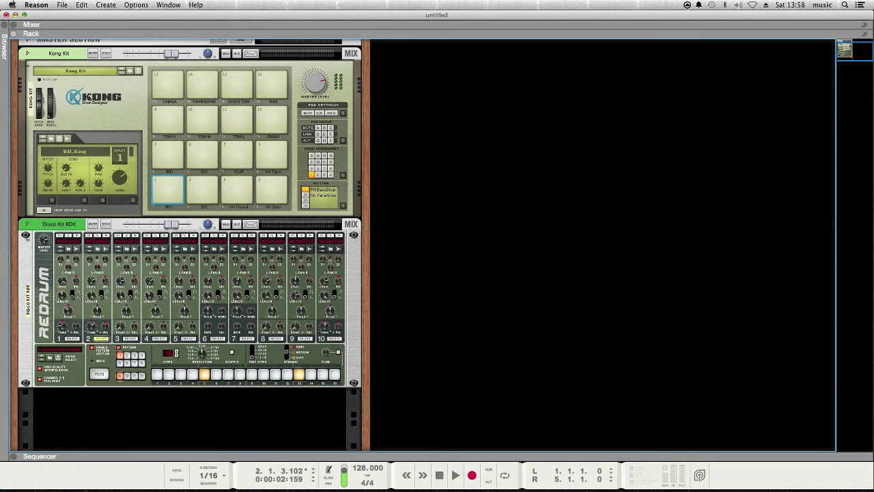
At the rear of the rack, patch the gate outputs of Redrum channels 1 and 2 to the gate inputs of Kong's pads 1 and 2.
key("Tab")
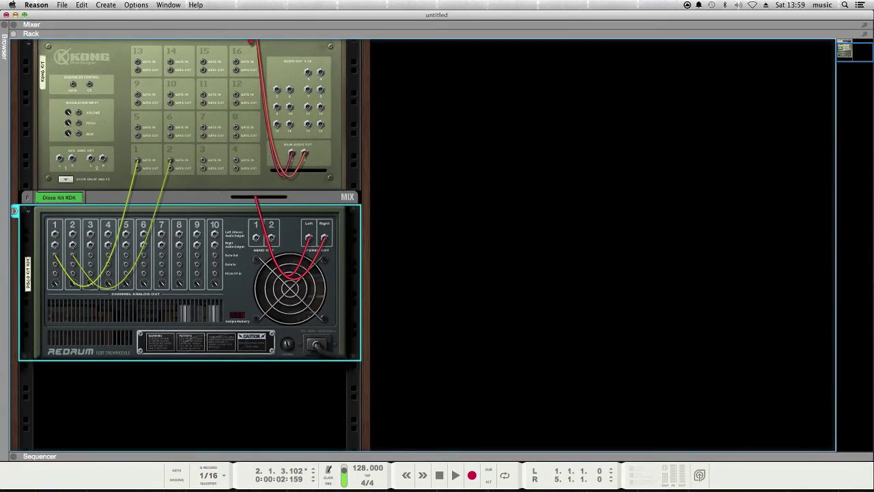
key("Tab")
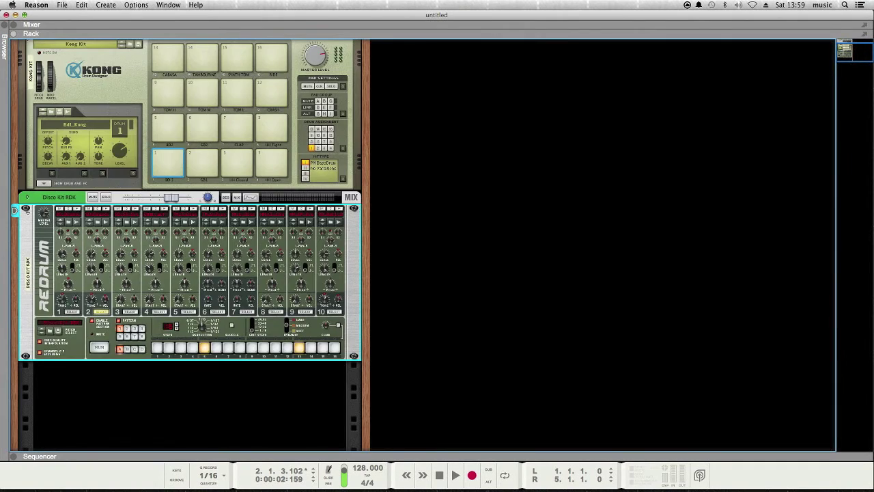
Mute the Redrum's mix channel and run its pattern to hear Kong being triggered, stopping playback when done.
left_click(93, 196)
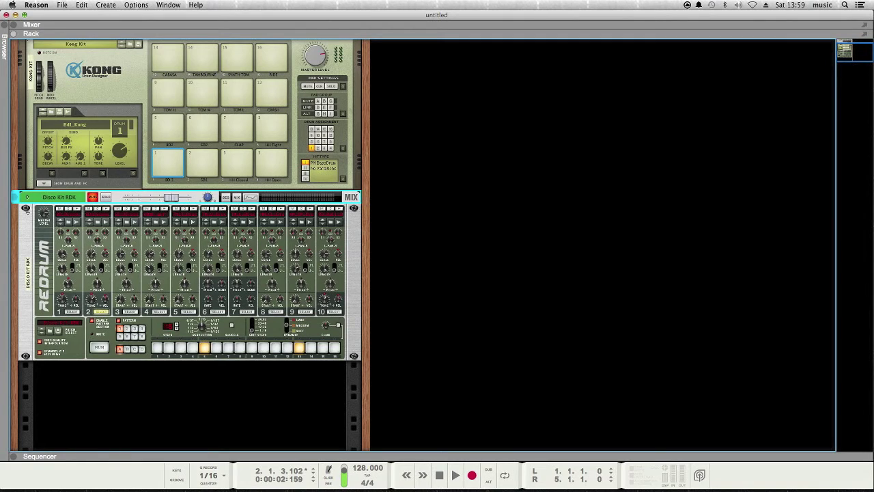
left_click(99, 347)
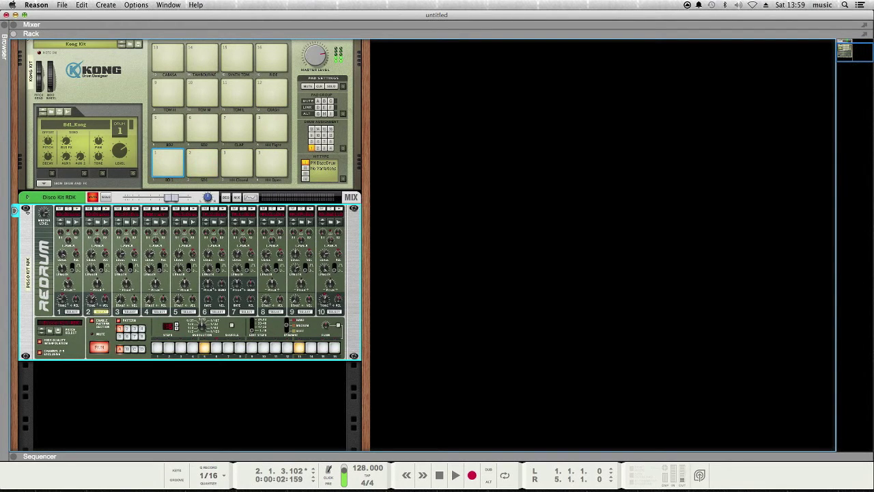
left_click(44, 183)
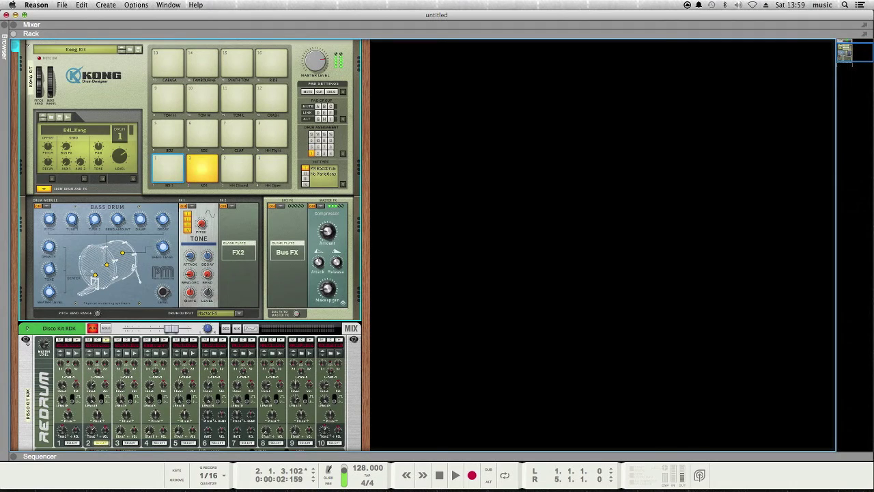
key("space")
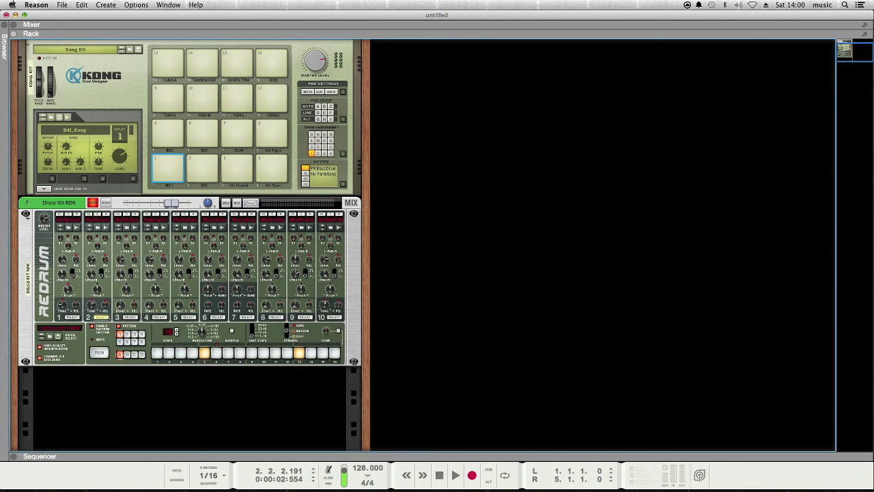
Patch the gate outputs of Redrum channels 3 and 4 to the gate inputs of Kong's pads 3 and 4.
key("Tab")
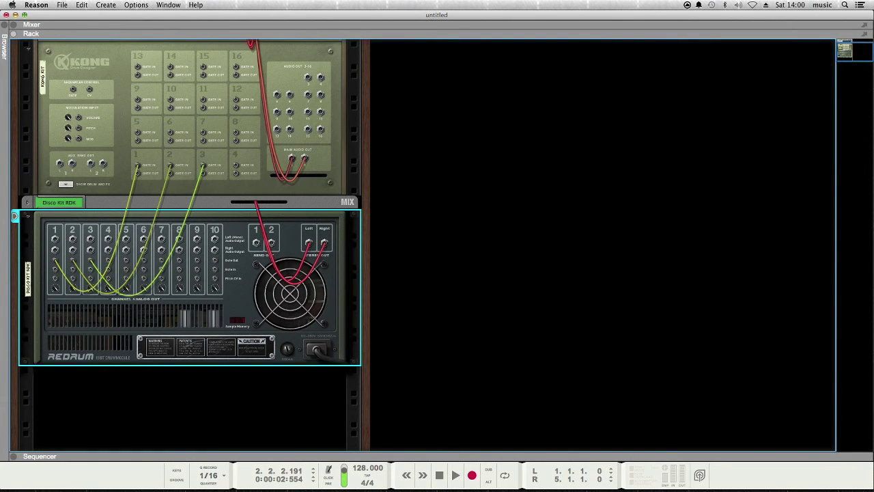
left_click_drag(108, 260, 236, 166)
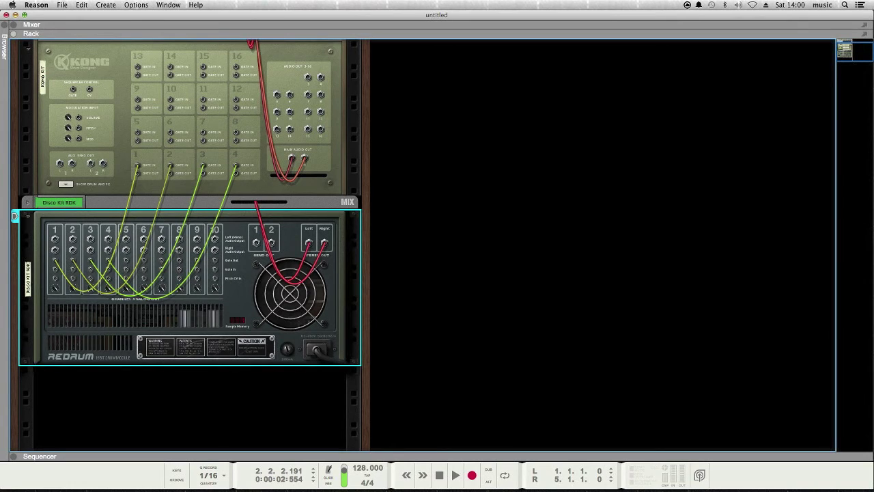
Add a Spider CV Merger & Splitter below the Redrum and disconnect its automatic cables from Kong's sequencer control gate and CV inputs.
left_click(106, 5)
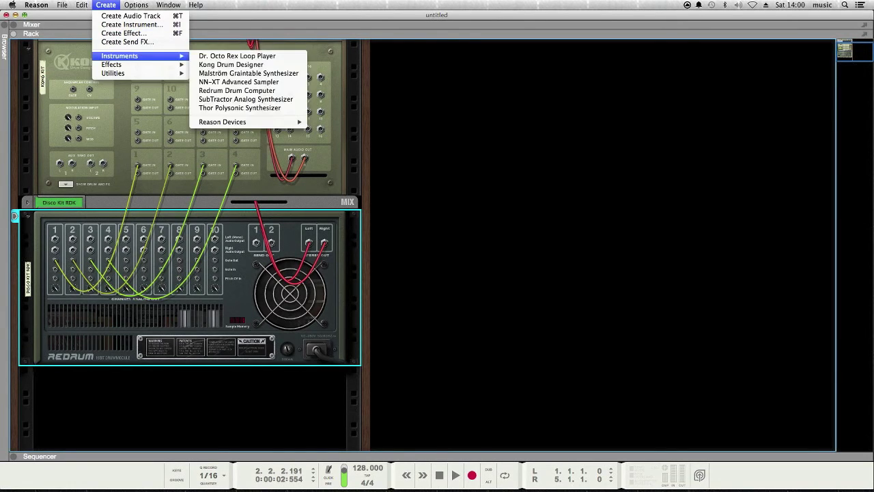
mouse_move(113, 73)
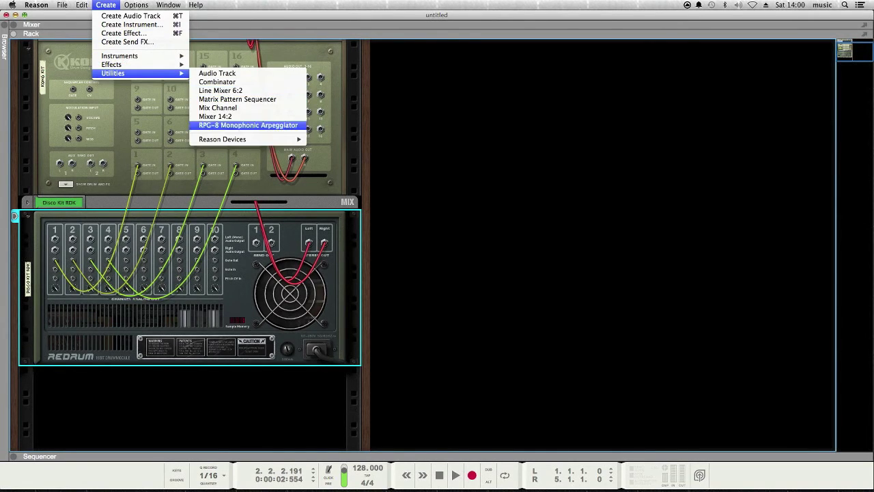
mouse_move(221, 139)
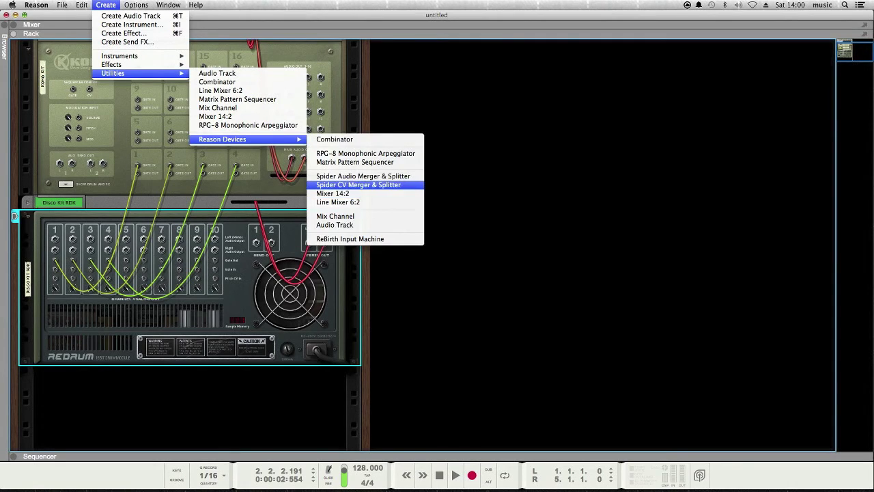
left_click(358, 184)
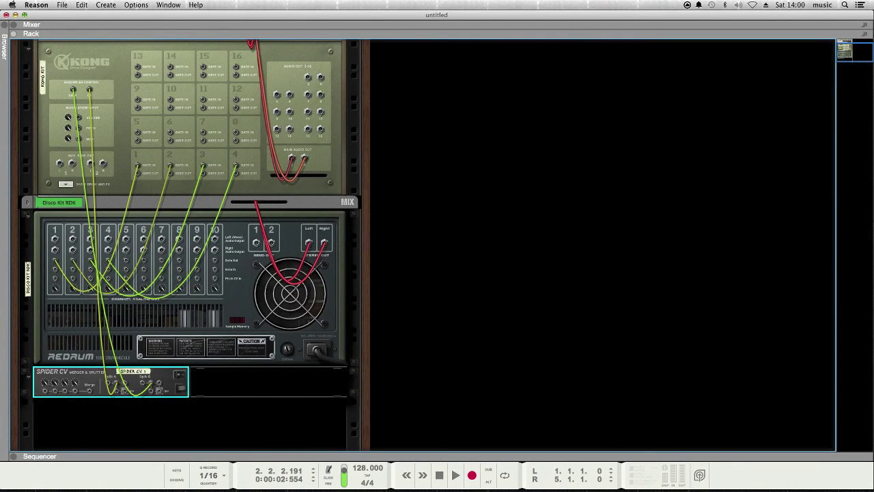
left_click_drag(73, 90, 92, 179)
left_click_drag(89, 90, 91, 116)
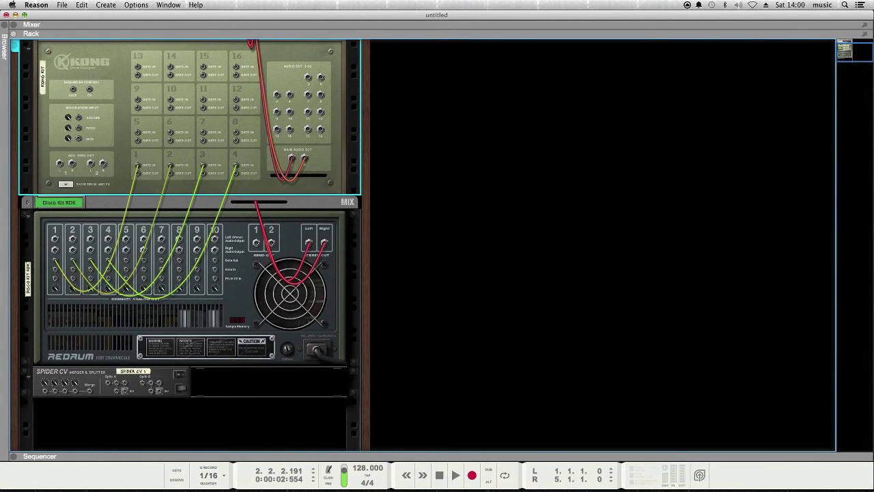
Patch Redrum channel 5's gate output into the Spider's Split A input, and its four outputs to the gate inputs of Kong's pads 5 to 8.
left_click_drag(126, 261, 107, 382)
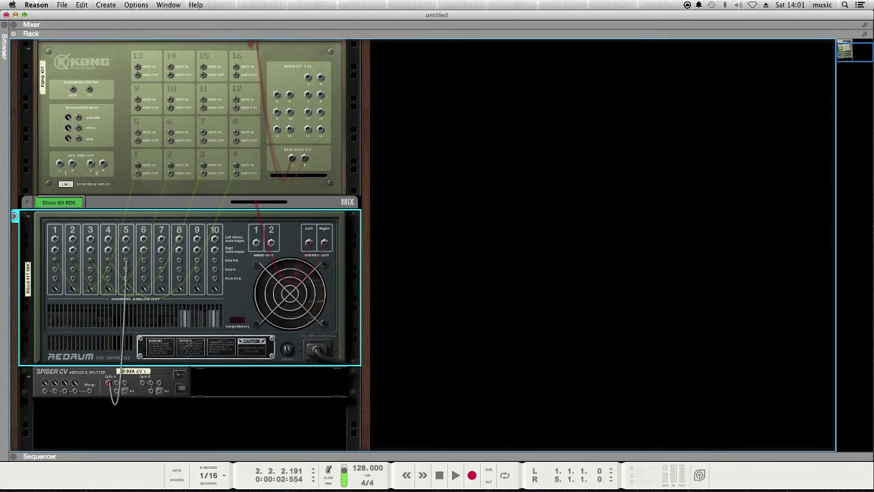
left_click_drag(108, 382, 137, 132)
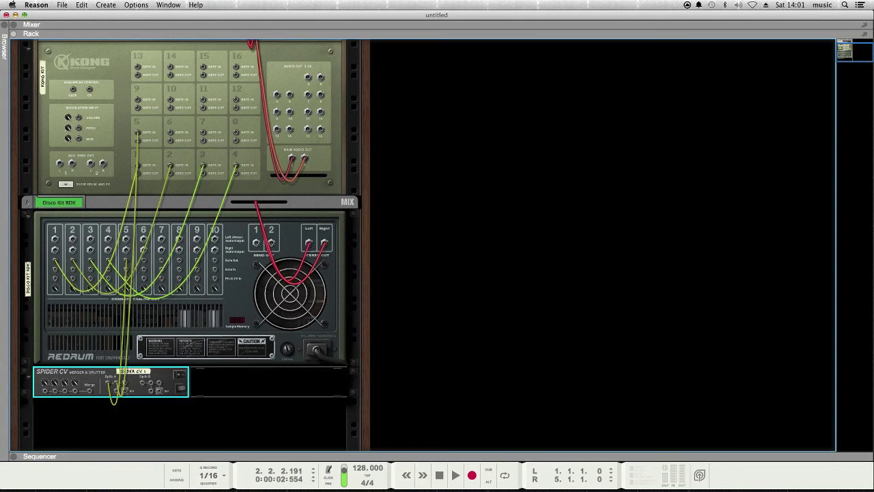
left_click_drag(117, 391, 170, 132)
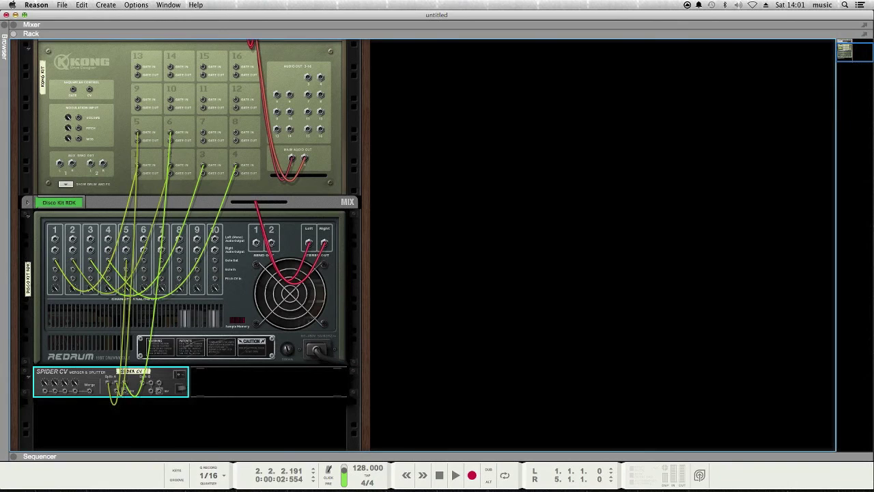
left_click_drag(131, 391, 203, 132)
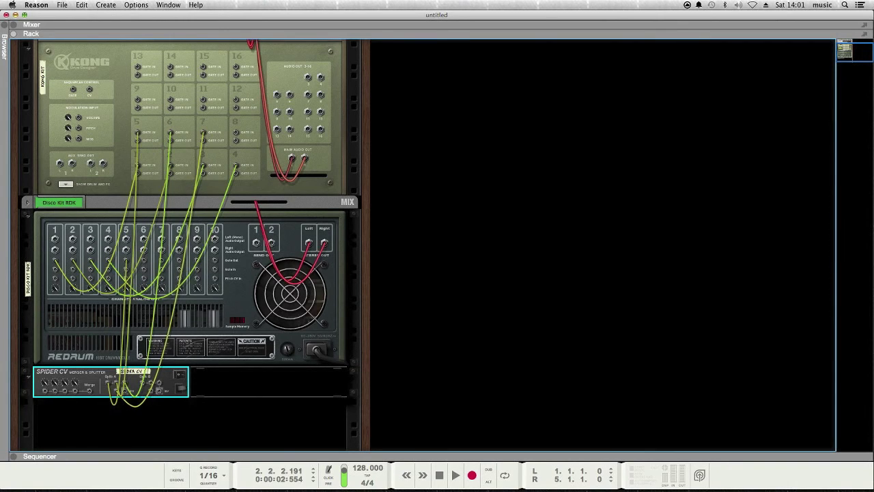
left_click_drag(123, 391, 235, 131)
key("Tab")
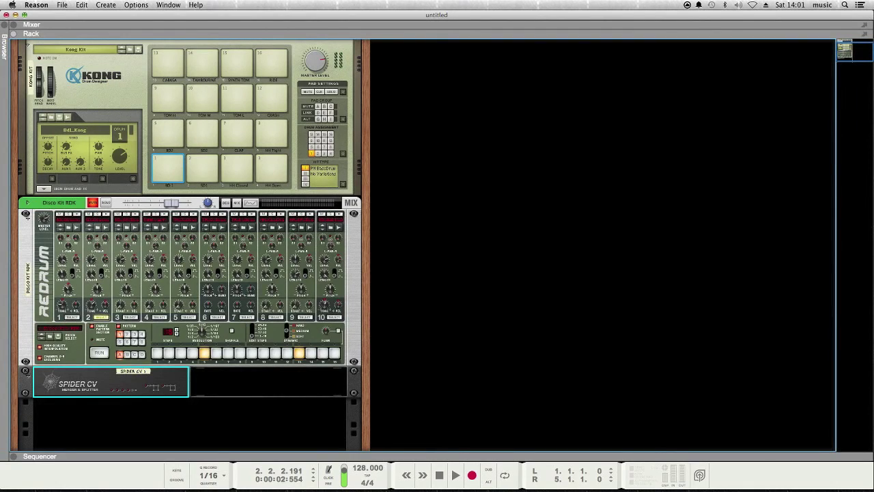
Trigger Redrum's drum 5 repeatedly to check which Kong pads the split gate signal plays.
left_click(193, 214)
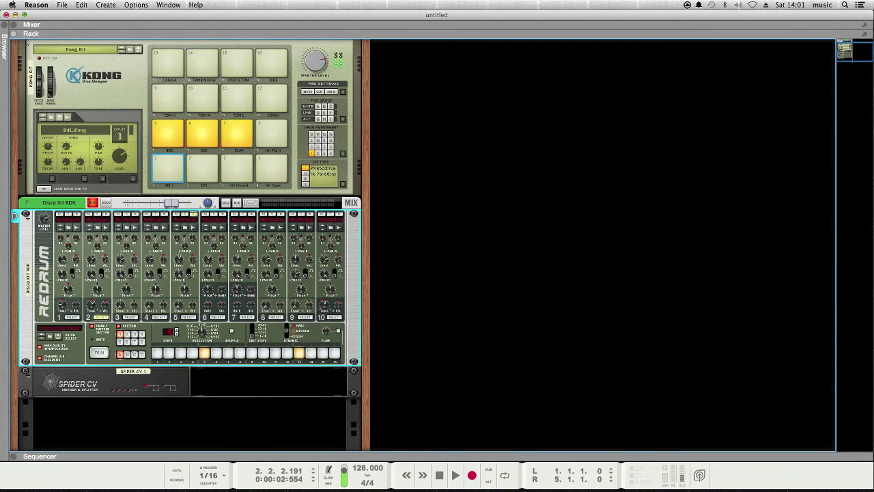
left_click(193, 214)
left_click(194, 214)
left_click(193, 214)
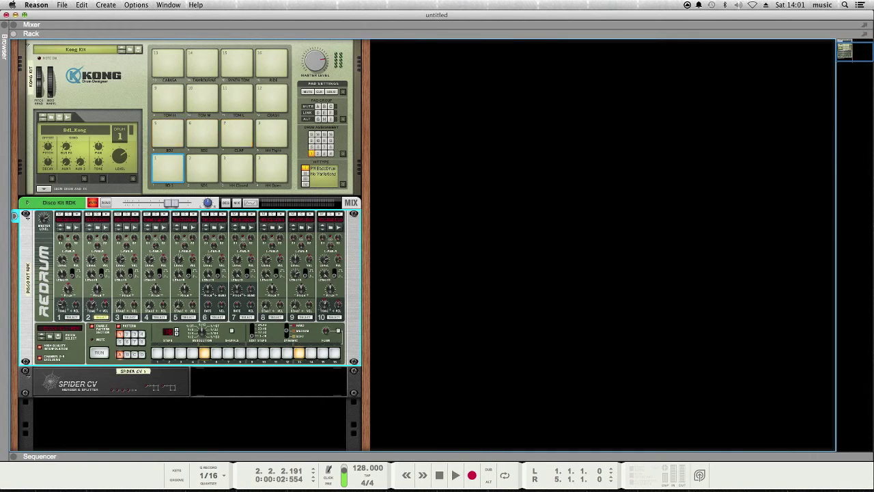
Chain a Split A output into the Spider's Split B input, and feed the gate inputs of Kong's pads 6 and 8 from Split B.
key("Tab")
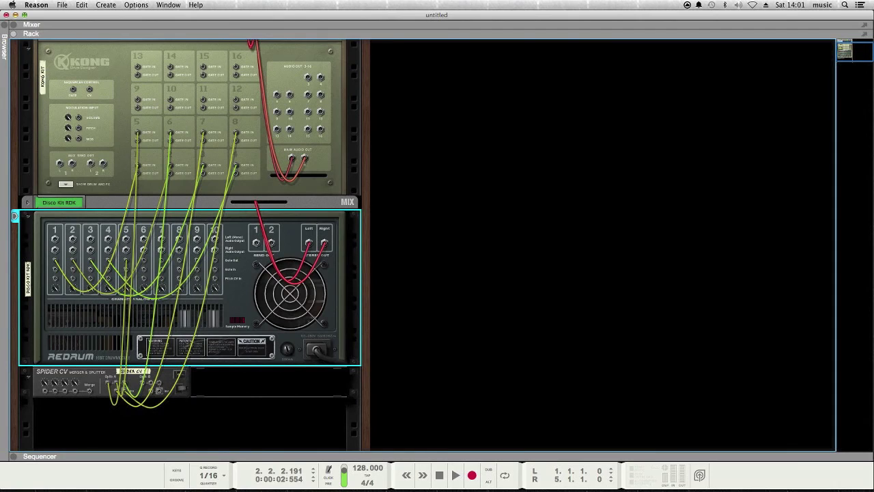
mouse_move(116, 390)
left_mouse_down()
mouse_move(130, 405)
mouse_move(125, 390)
left_mouse_up()
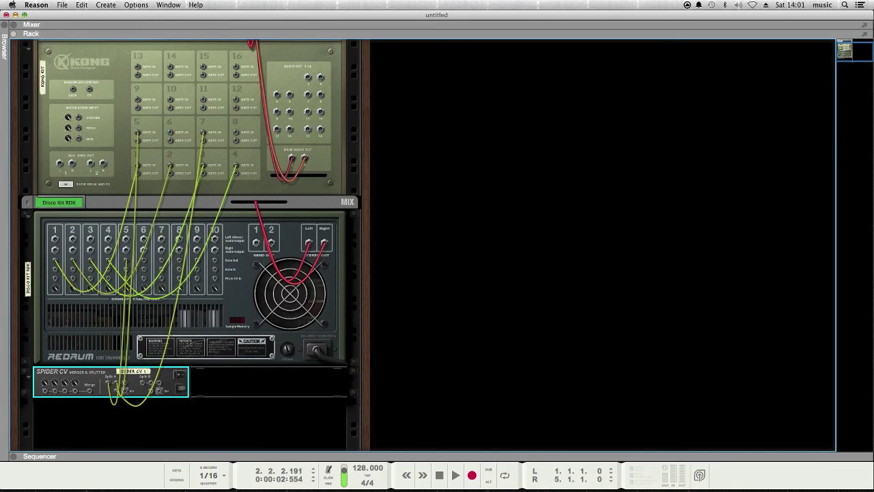
left_click_drag(124, 382, 235, 132)
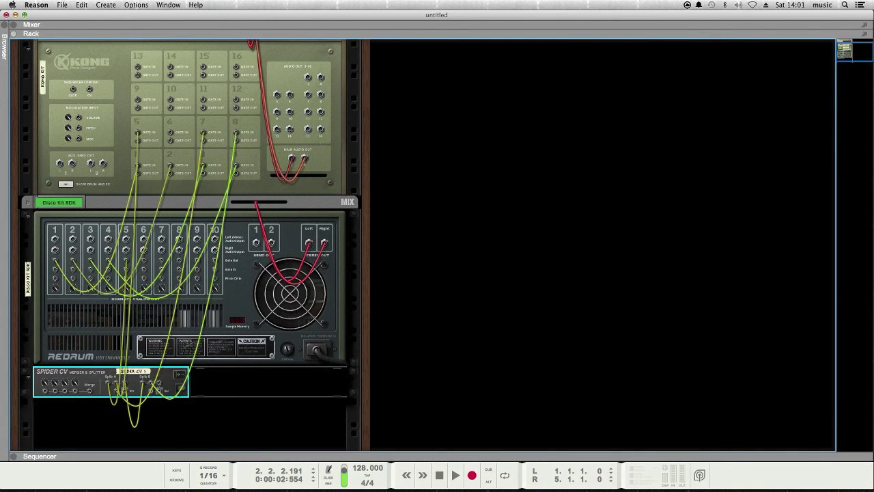
left_click_drag(159, 382, 170, 132)
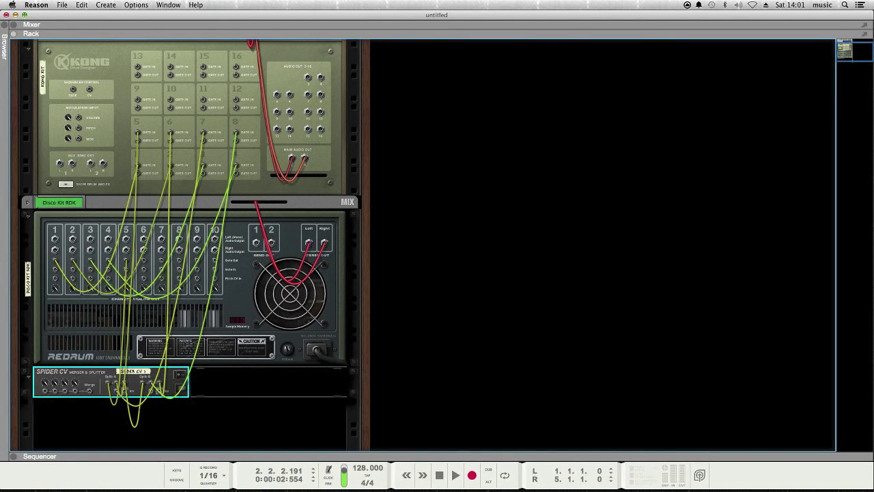
key("Tab")
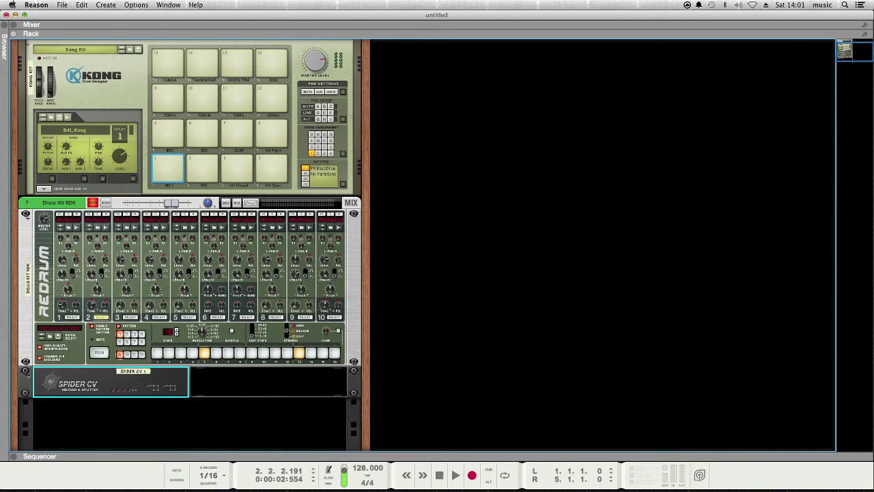
Retest the chained splitter by triggering Redrum's drum 5 and watching Kong's pads 5 to 8.
left_click(193, 214)
left_click(193, 213)
left_click(194, 214)
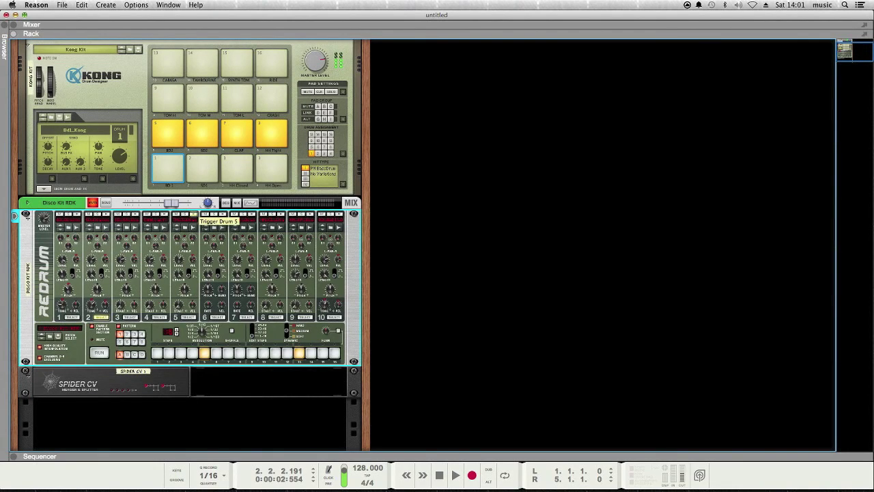
left_click(194, 214)
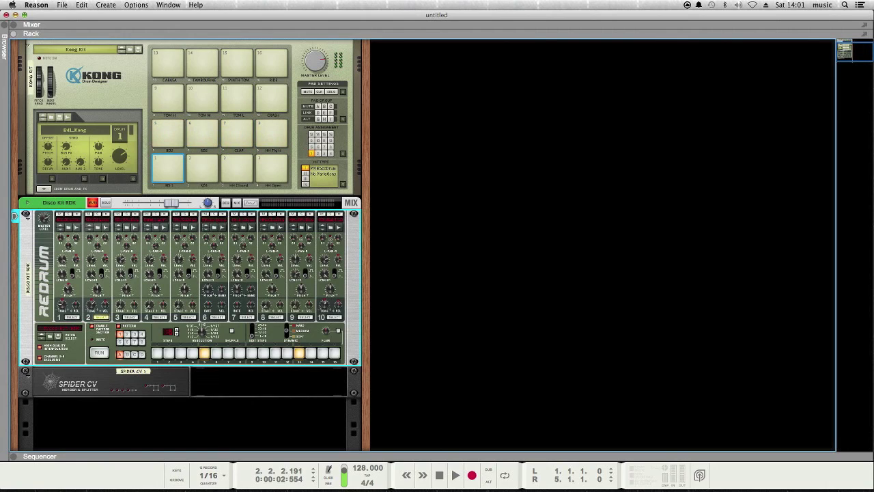